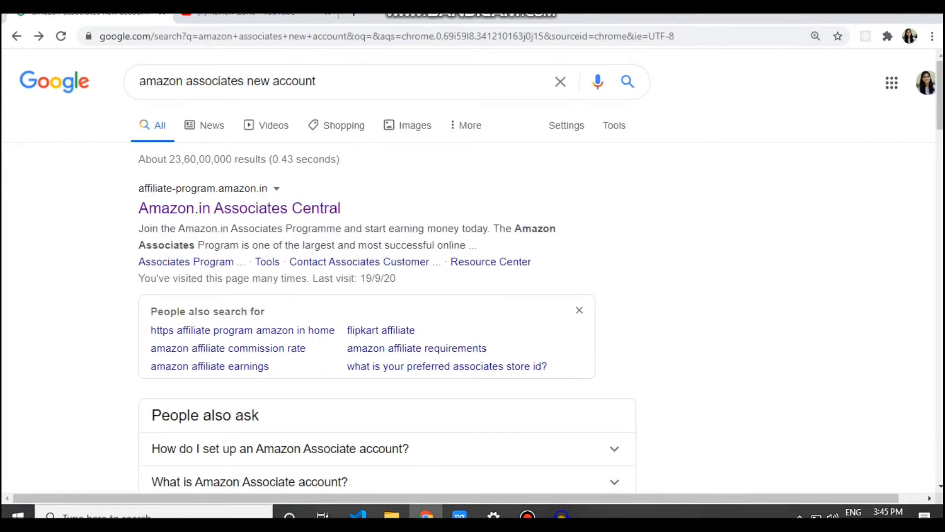
- Open the Amazon.in Associates Central site from the search results and start the affiliate sign-up
left_click(239, 208)
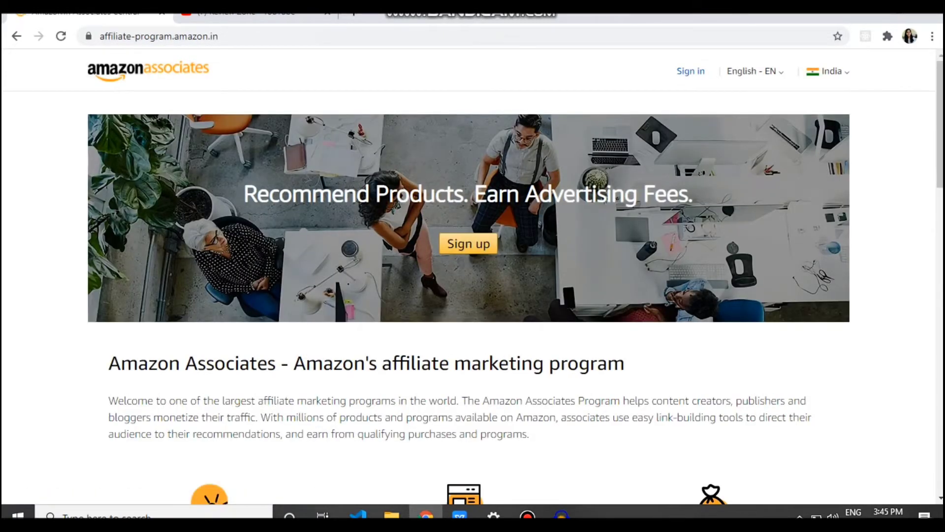
scroll(469, 278, "down", 3)
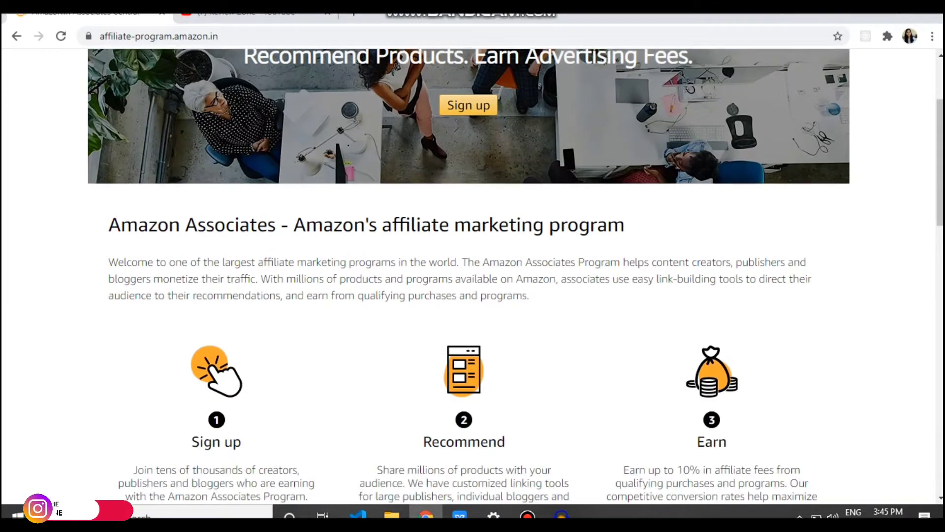
left_click_drag(677, 471, 701, 471)
left_click(701, 471)
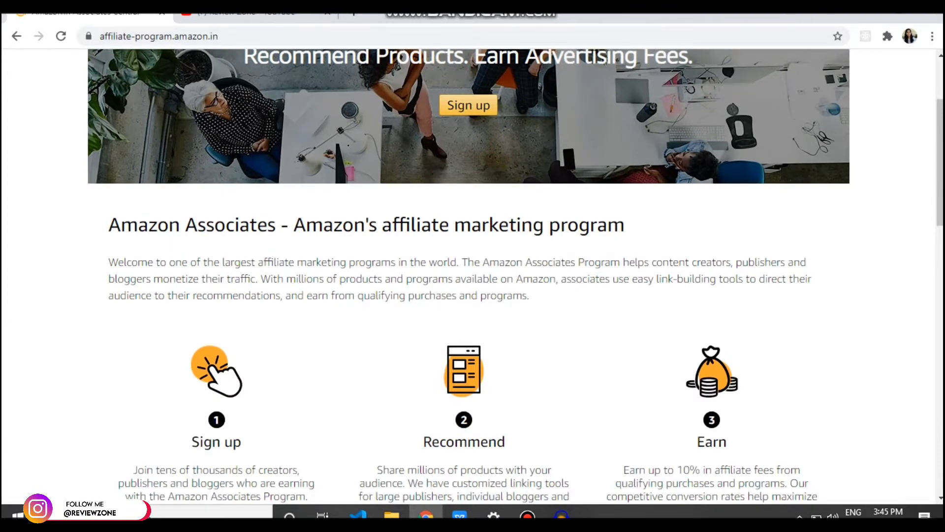
scroll(469, 279, "up", 3)
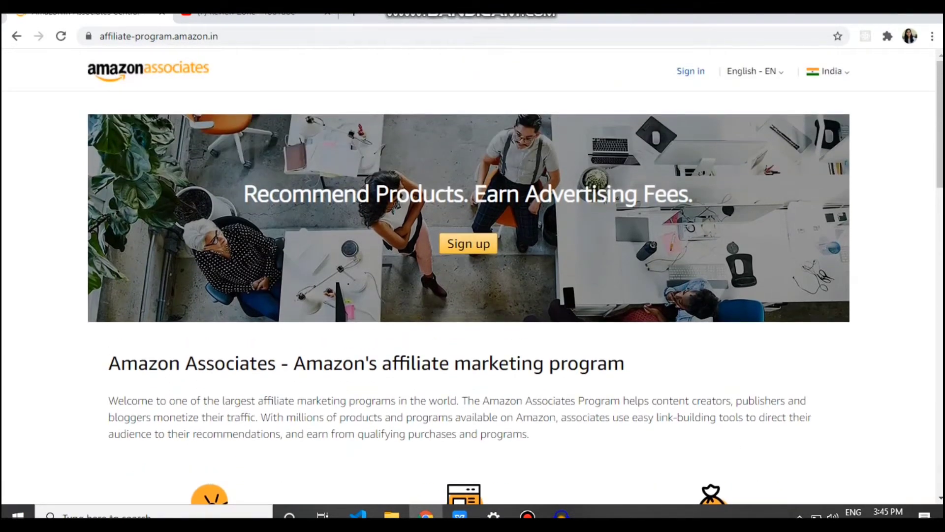
left_click(469, 244)
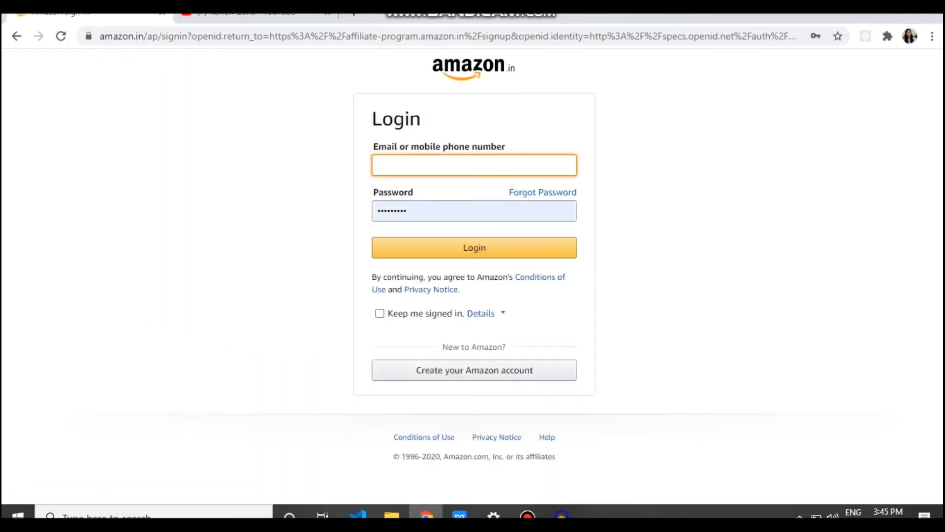
- Fill in the saved account e-mail and password, and log in to Amazon
left_click(474, 165)
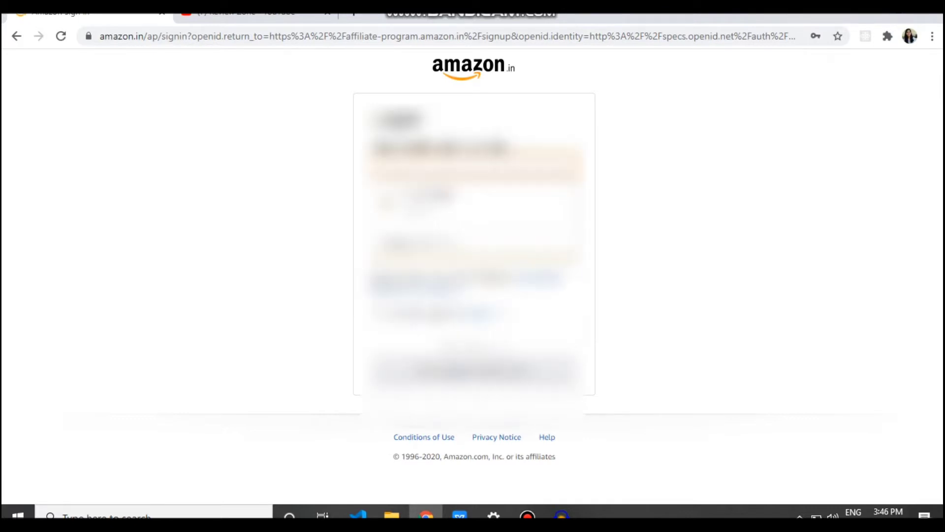
type("re")
key("Down")
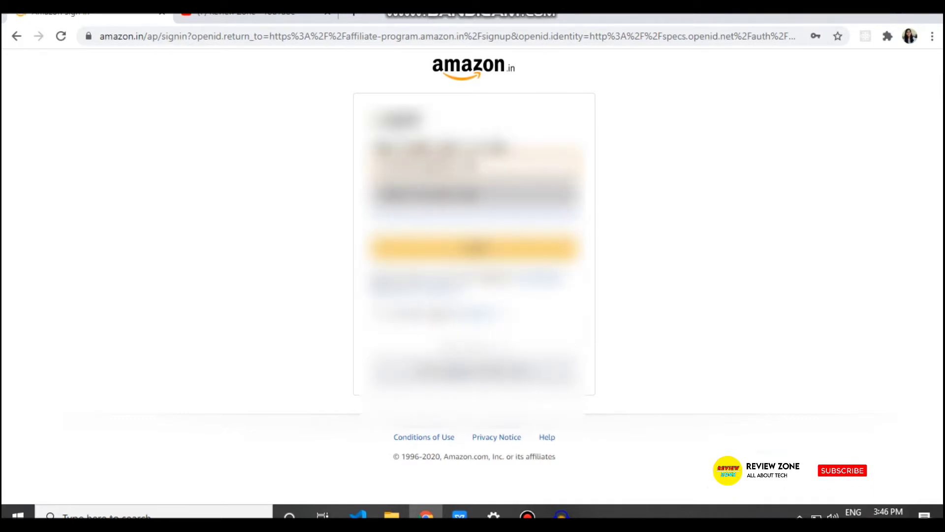
key("Return")
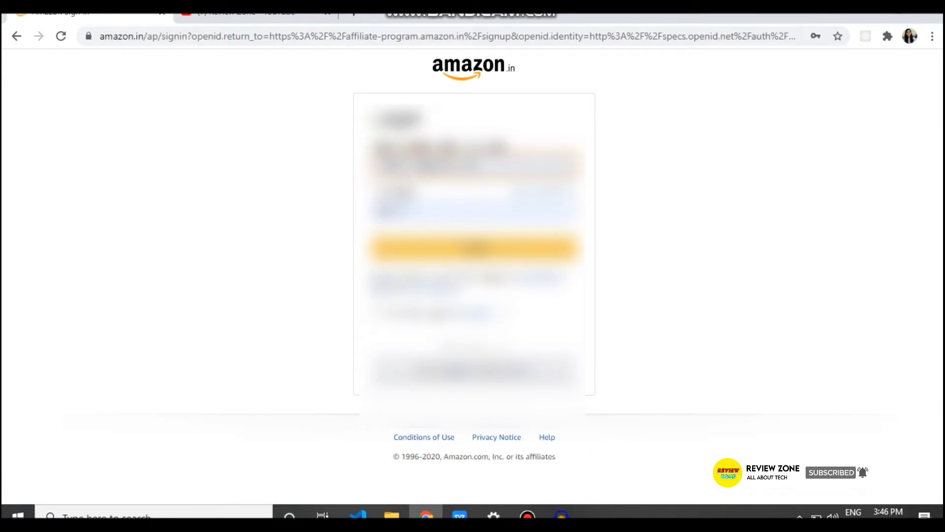
key("Return")
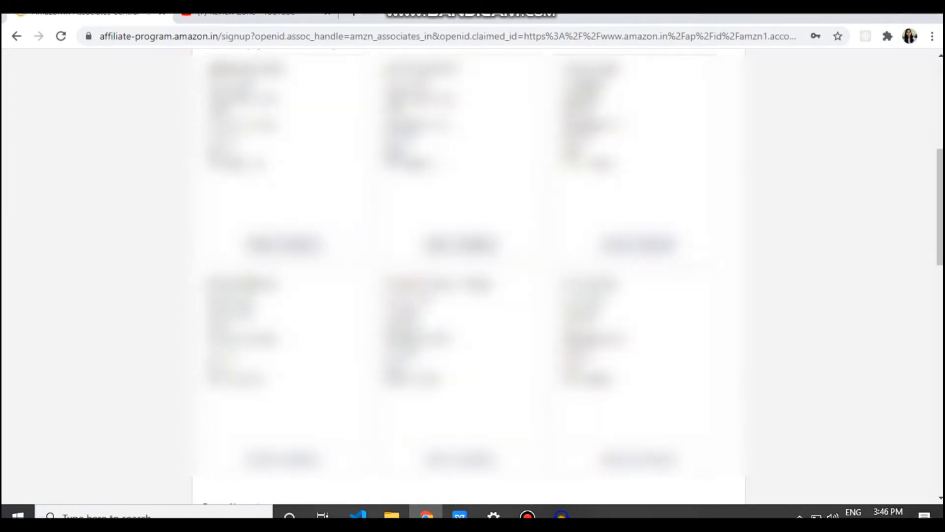
- Choose the first saved address for payments and make the payee listed above the account's main contact
left_click(286, 241)
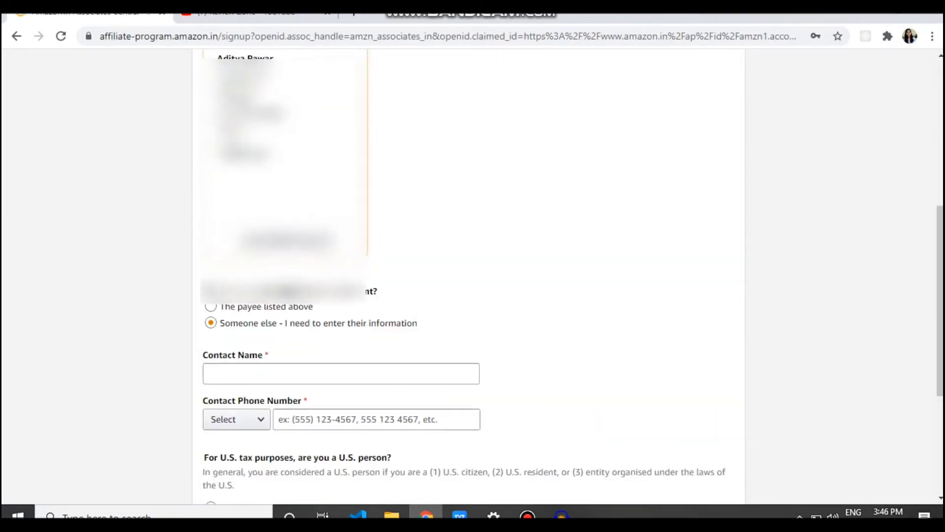
scroll(468, 276, "up", 2)
scroll(468, 276, "down", 1)
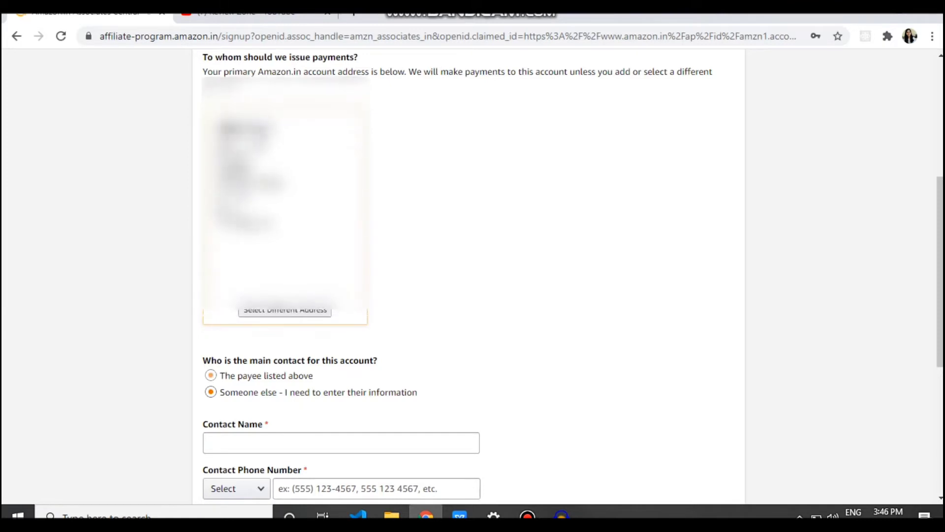
left_click(210, 376)
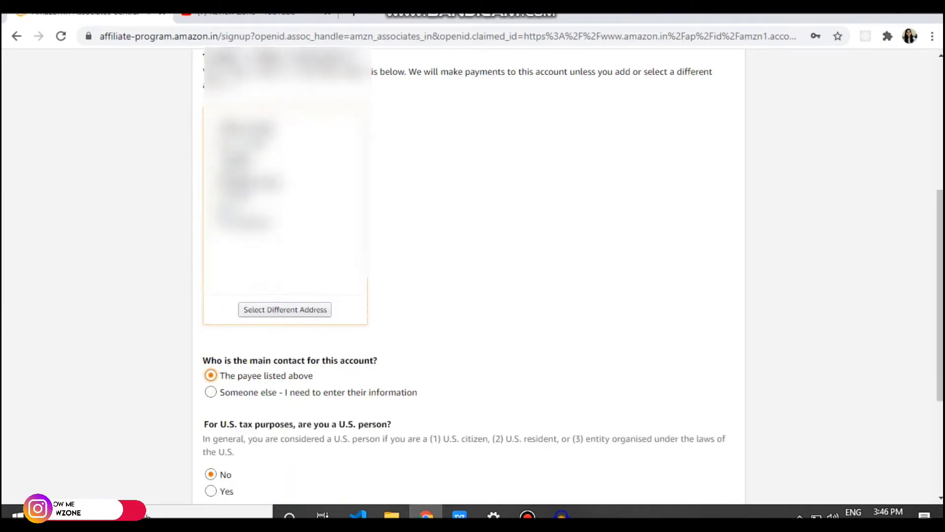
- Answer No to being a U.S. person for tax purposes and submit the account information
scroll(469, 276, "down", 3)
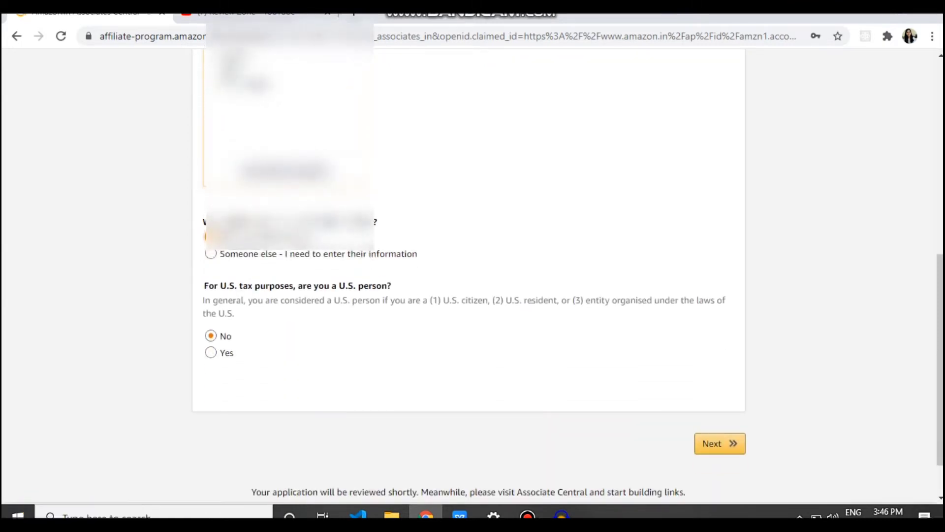
left_click_drag(220, 286, 260, 286)
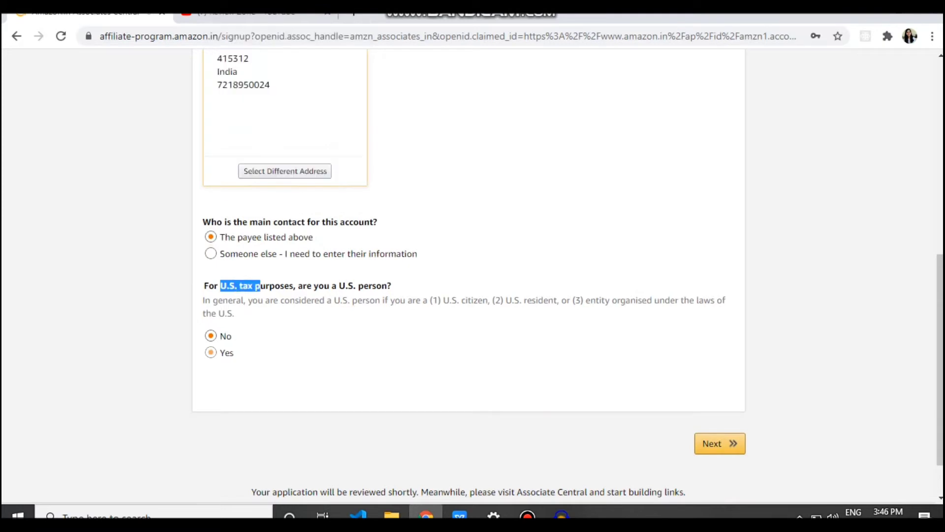
left_click(210, 335)
left_click(720, 444)
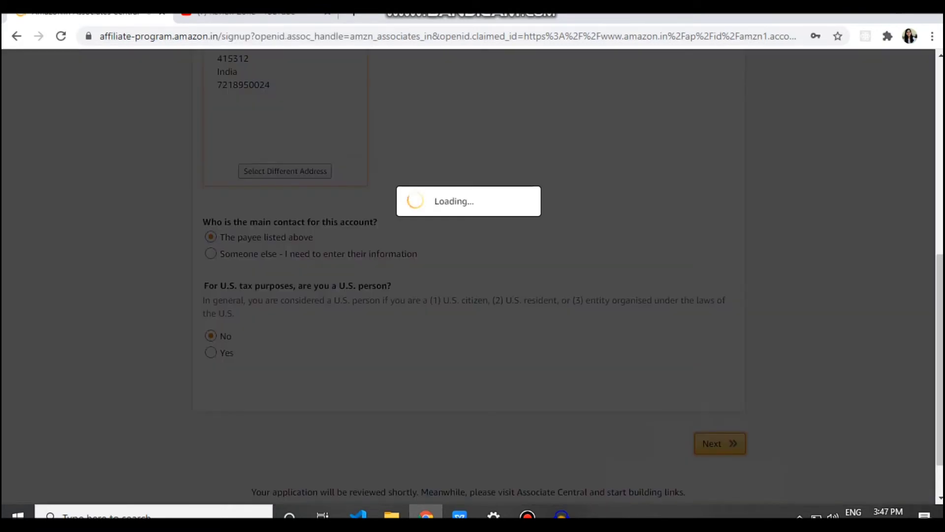
- Keep the YouTube channel already in the website list and continue to the profile form
scroll(469, 276, "up", 2)
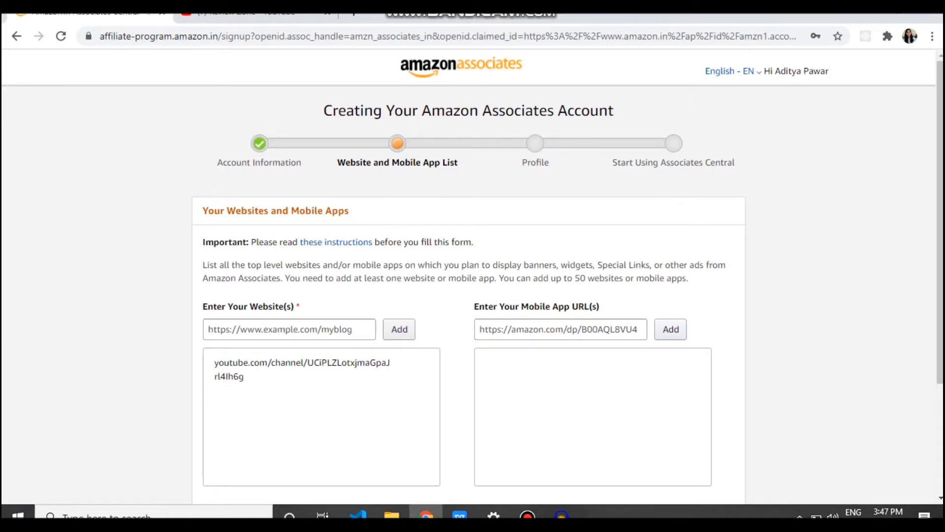
scroll(469, 276, "down", 1)
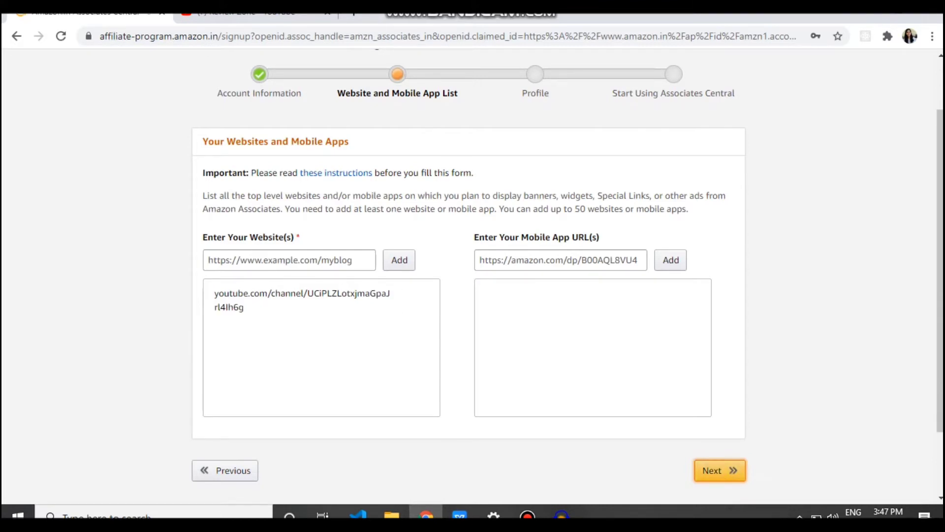
left_click(720, 470)
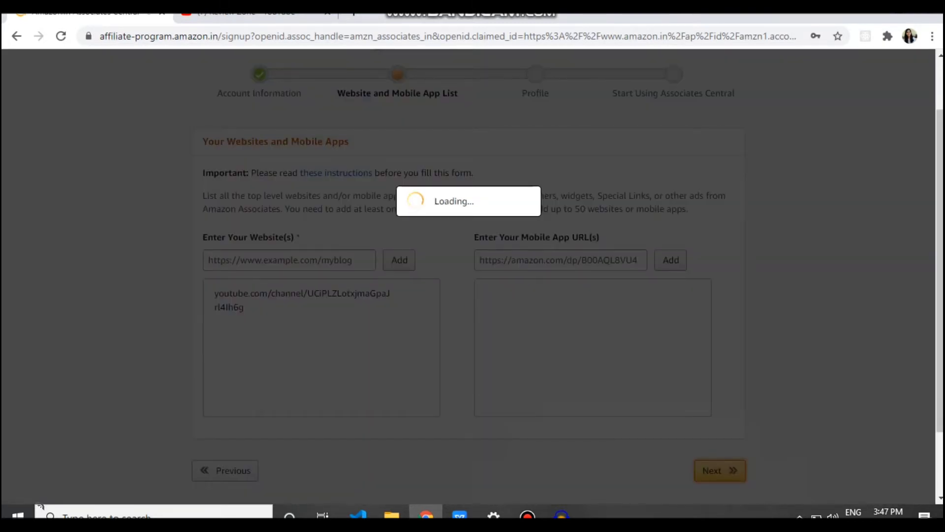
- Enter "reviewzone" as the preferred Associates Store ID
left_click(341, 289)
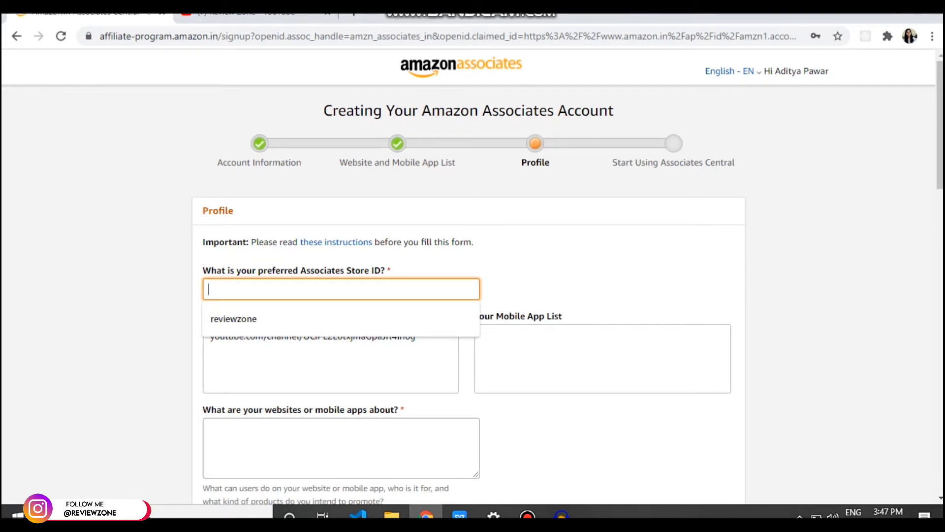
type("re")
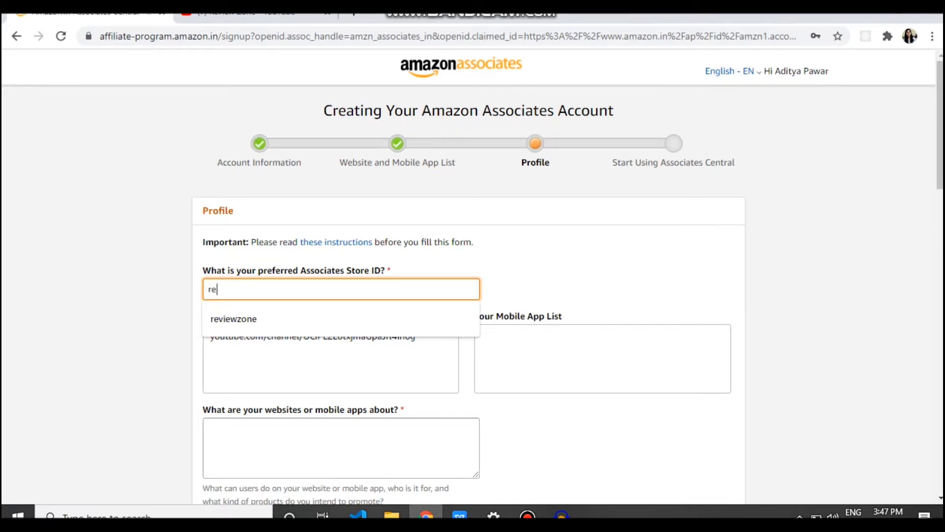
type("viewzone")
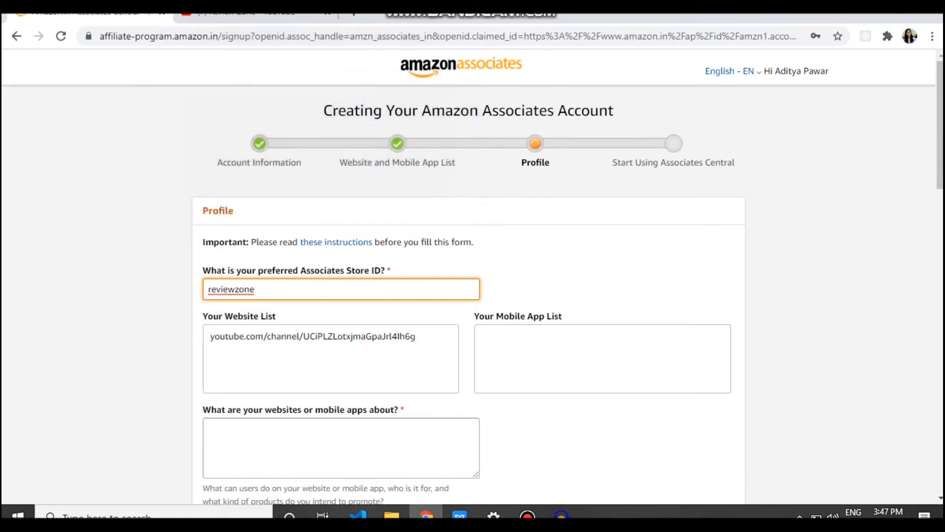
left_click(566, 266)
- Describe what the websites or mobile apps are about as "Youtube Videos"
scroll(473, 276, "down", 3)
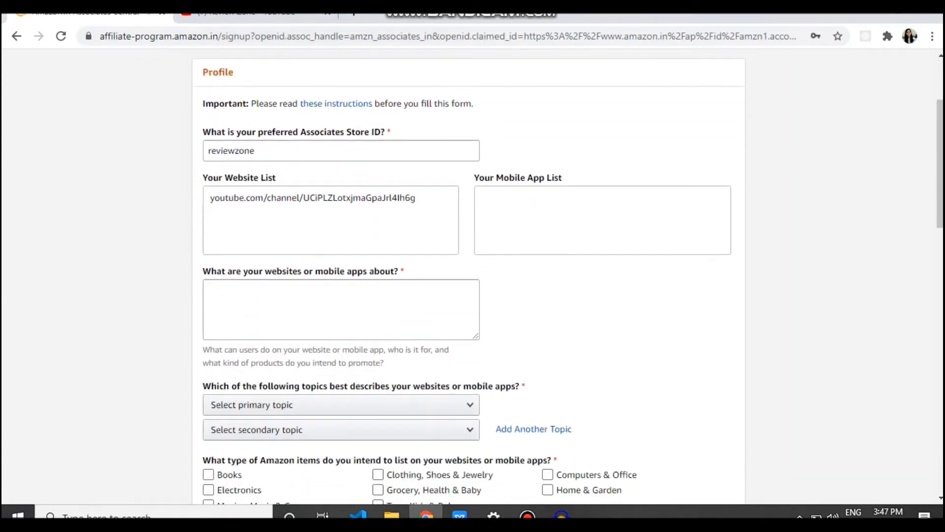
left_click(341, 309)
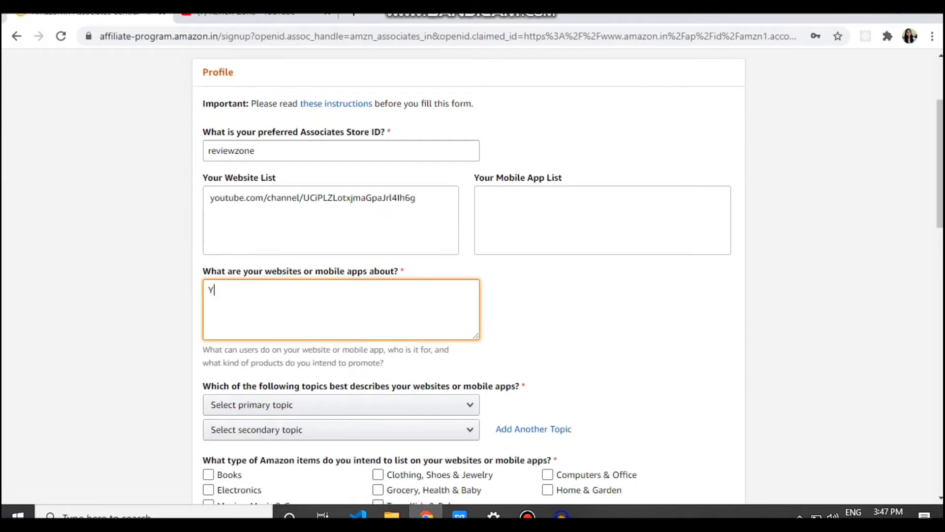
type("Youtube Video")
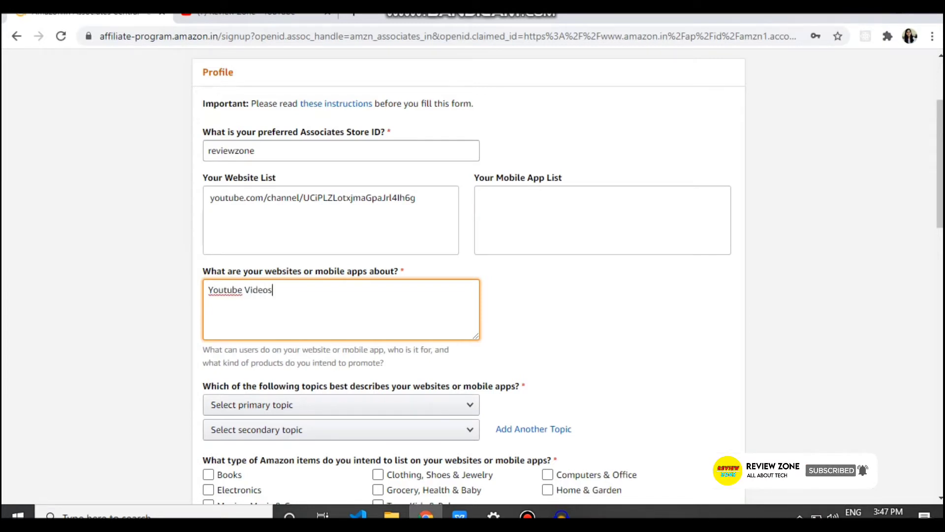
type("s")
- Set the primary topic to Computers/Software/Technology and the secondary topic to Education/ School /Reference/News
scroll(472, 275, "down", 1)
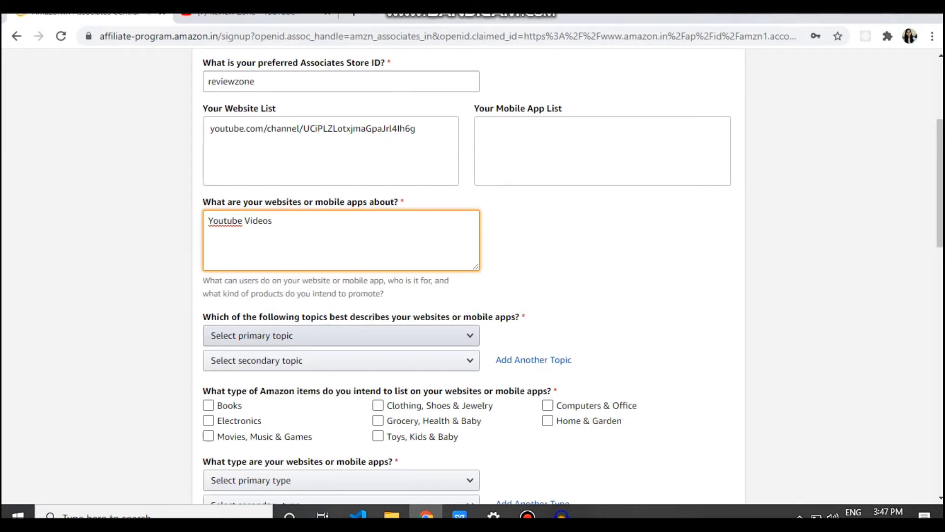
left_click(340, 335)
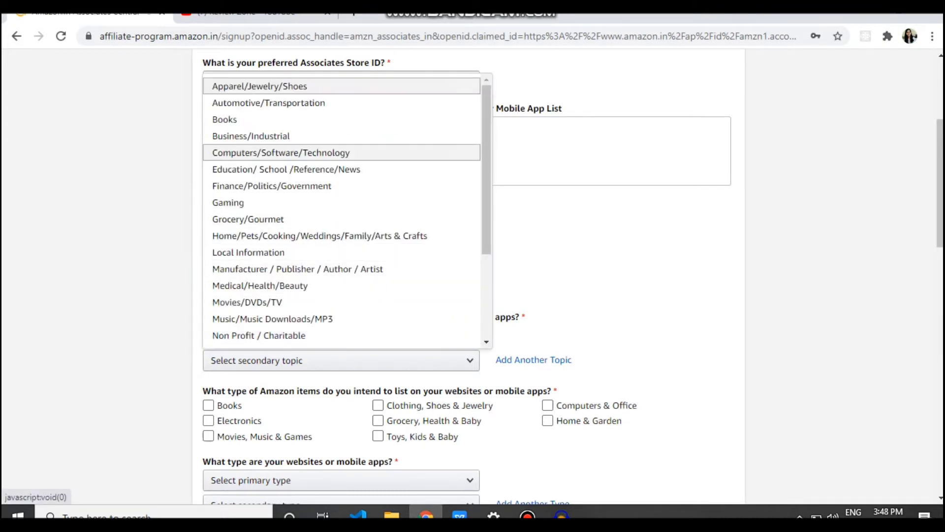
left_click(281, 152)
left_click(341, 359)
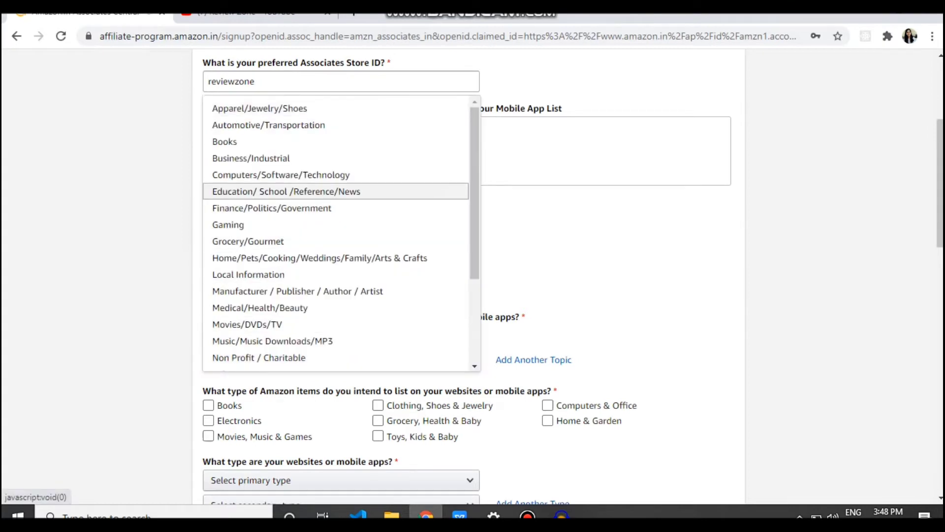
left_click(285, 191)
- Select all eight Amazon item types for listing, from Books and Electronics to Computers & Office and Home & Garden
scroll(295, 296, "down", 3)
left_click(209, 266)
left_click(208, 266)
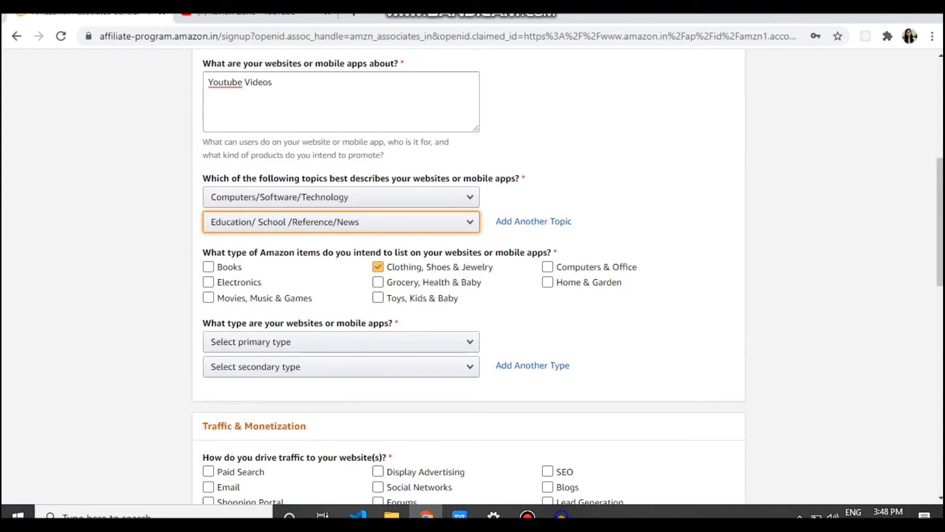
left_click(209, 266)
left_click(208, 281)
left_click(209, 298)
left_click(209, 297)
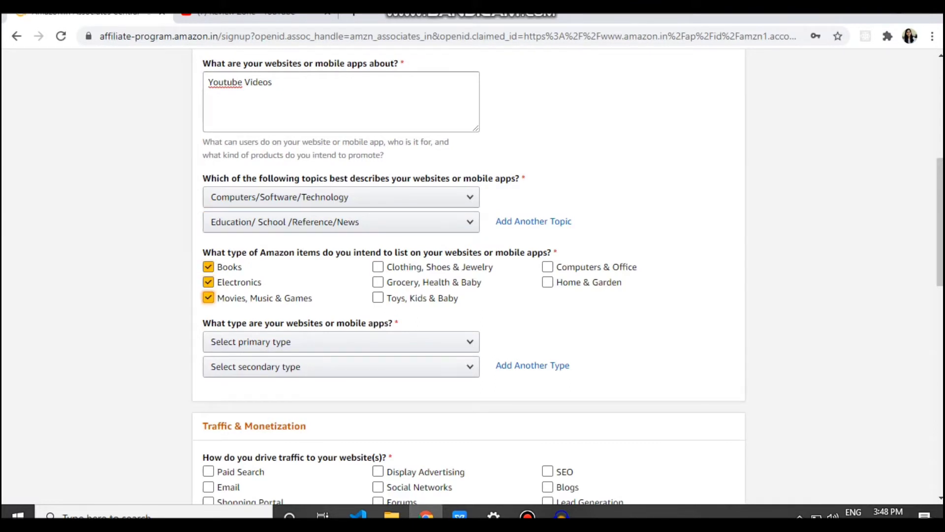
left_click_drag(378, 267, 378, 282)
left_click(378, 267)
left_click(378, 297)
left_click(378, 282)
left_click(548, 267)
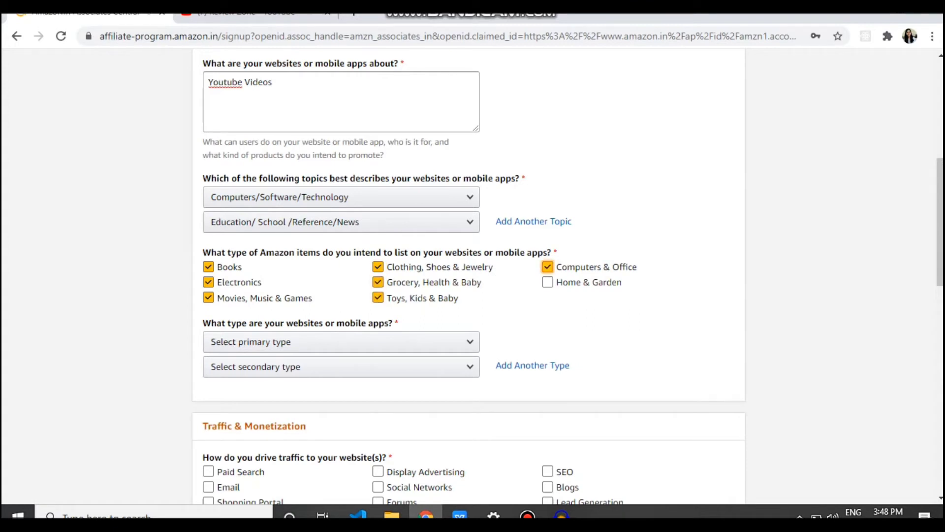
left_click(547, 282)
- Set the primary website type to Content Website and the secondary type to Coupons or Deals Website
left_click(341, 342)
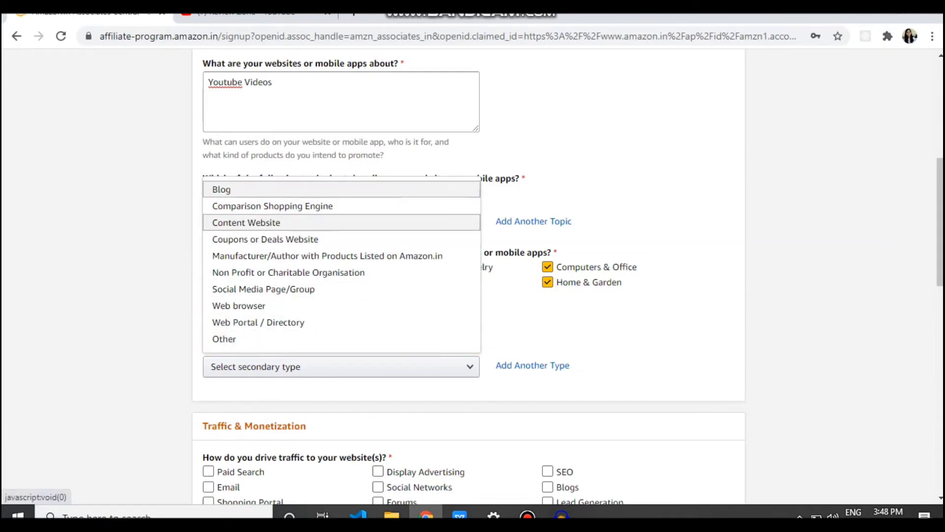
left_click(266, 222)
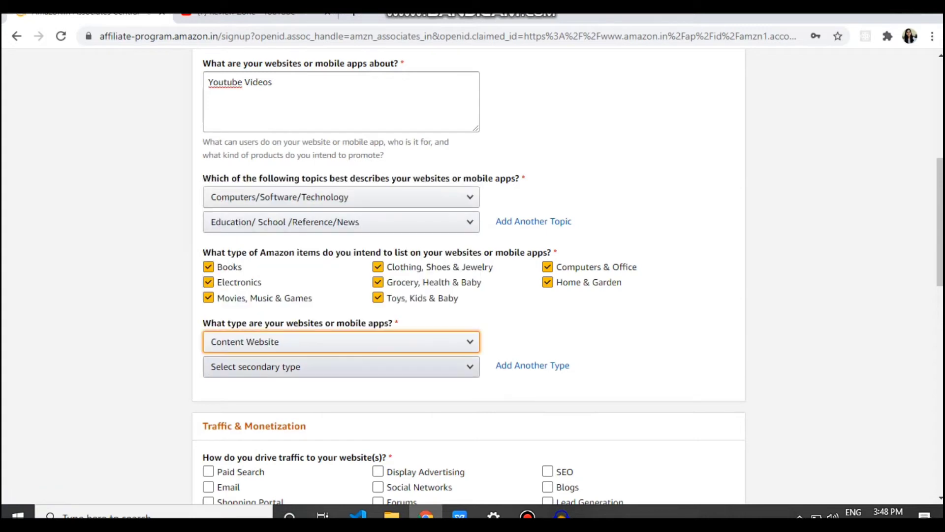
left_click(296, 367)
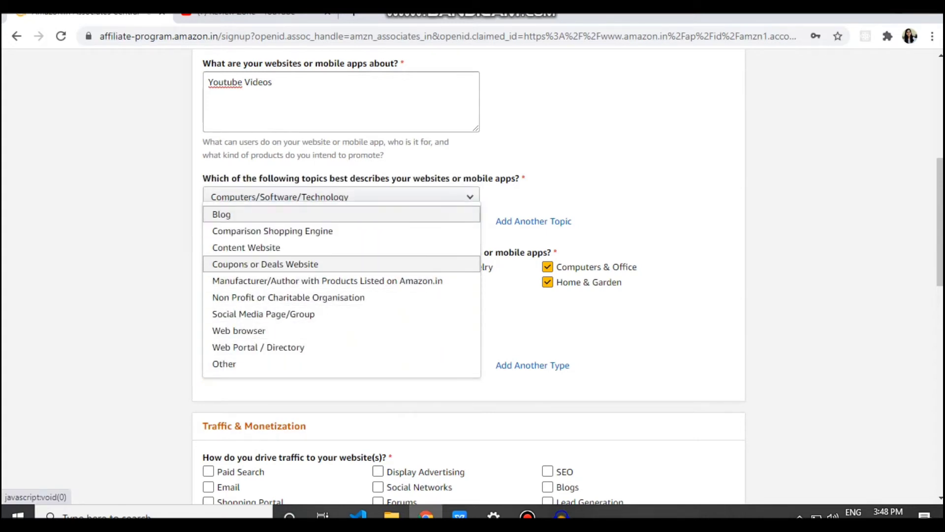
left_click(266, 264)
- Mark Display Advertising, Social Networks, Forums, Rebate, Blogs and Other as the ways of driving traffic to the website
scroll(295, 296, "down", 3)
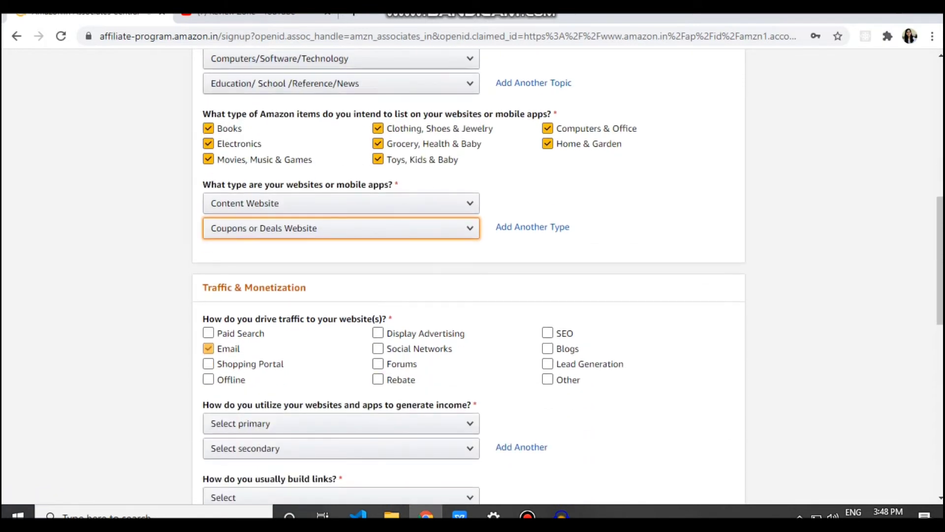
left_click(208, 332)
left_click(378, 333)
left_click(378, 348)
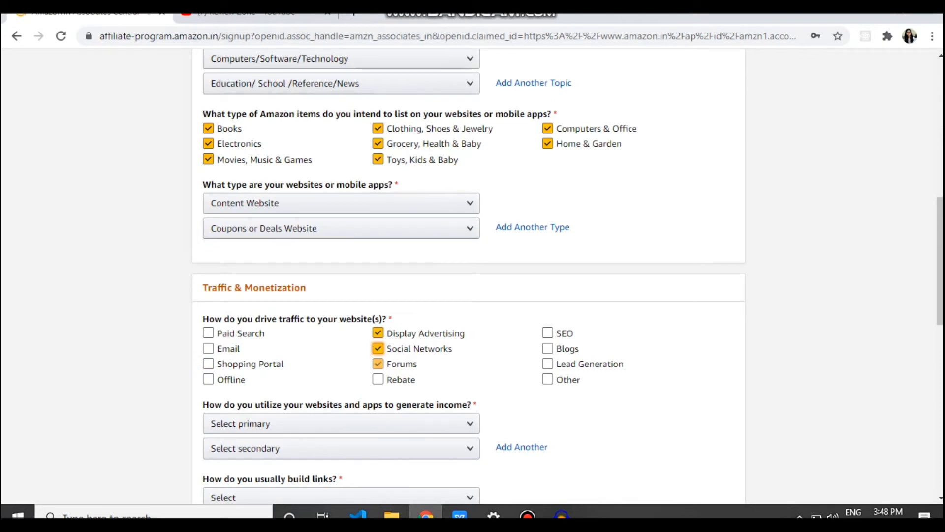
left_click(377, 363)
left_click(377, 379)
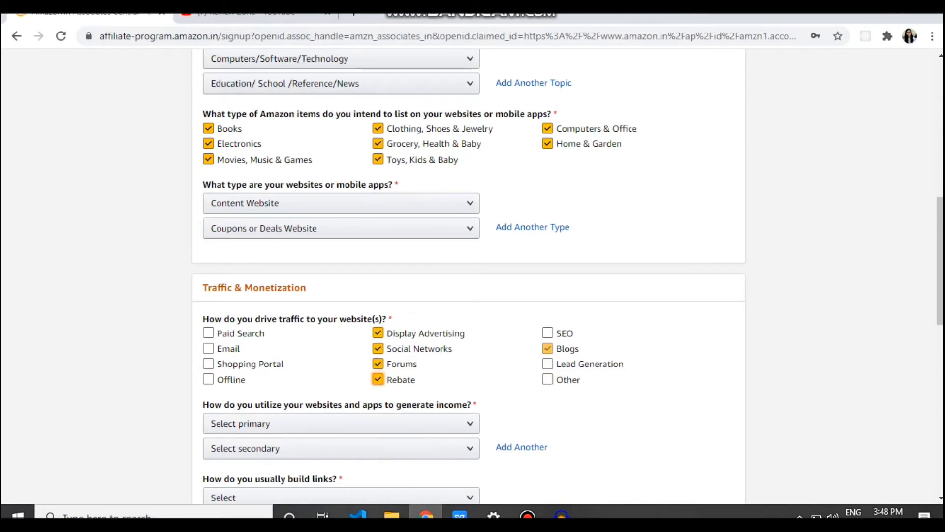
left_click(547, 348)
left_click(547, 379)
- Set the primary income method to E-commerce/Online Retail and the secondary one to 3rd Party Affiliate Networks
scroll(472, 276, "down", 3)
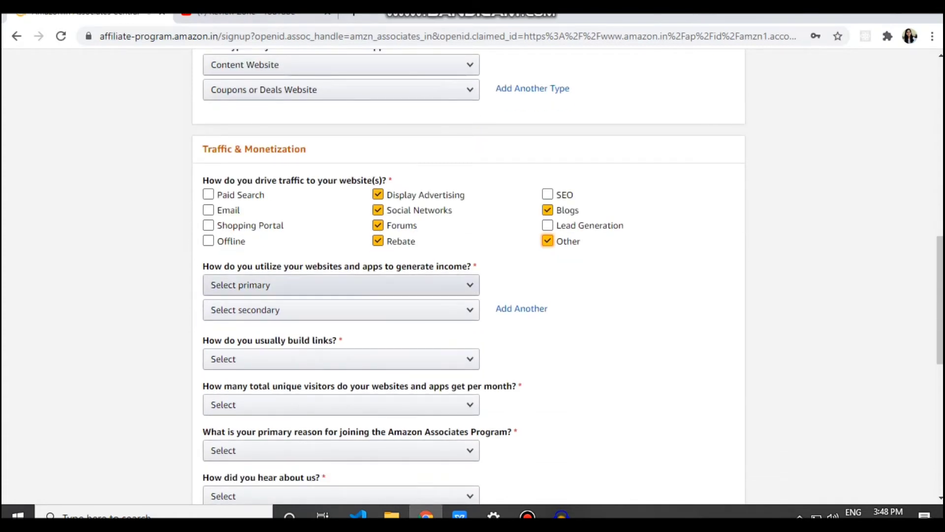
left_click(340, 285)
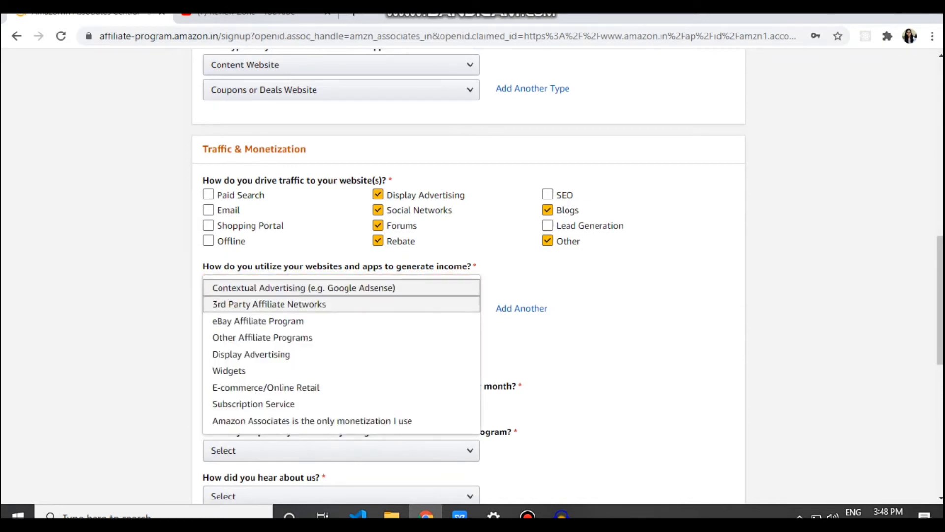
left_click(266, 387)
left_click(340, 310)
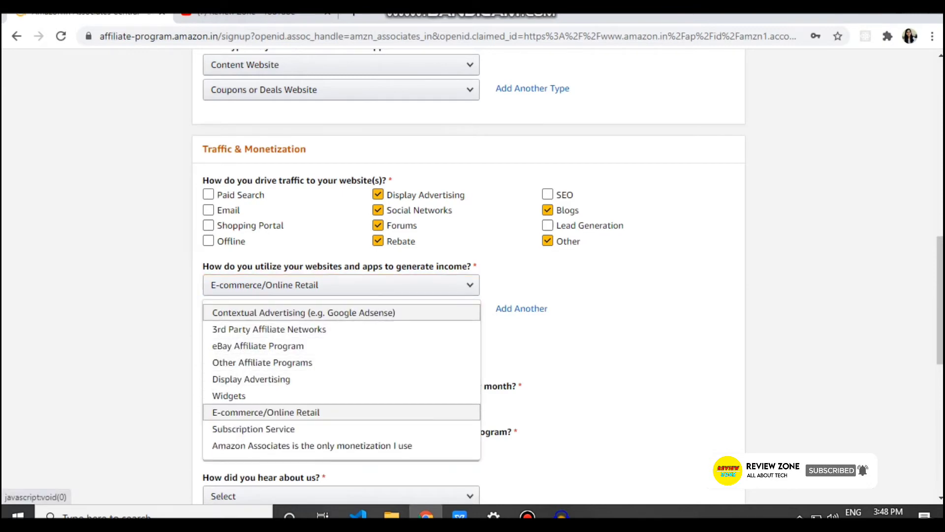
left_click(269, 329)
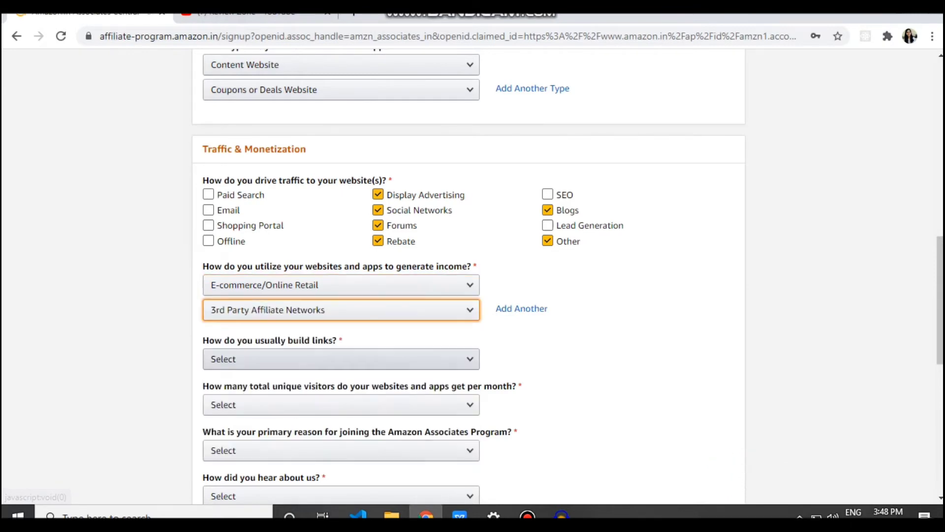
- Set the usual link-building method to Other and the monthly unique visitors to From 5,001 to 50,000
scroll(467, 276, "down", 2)
left_click(341, 290)
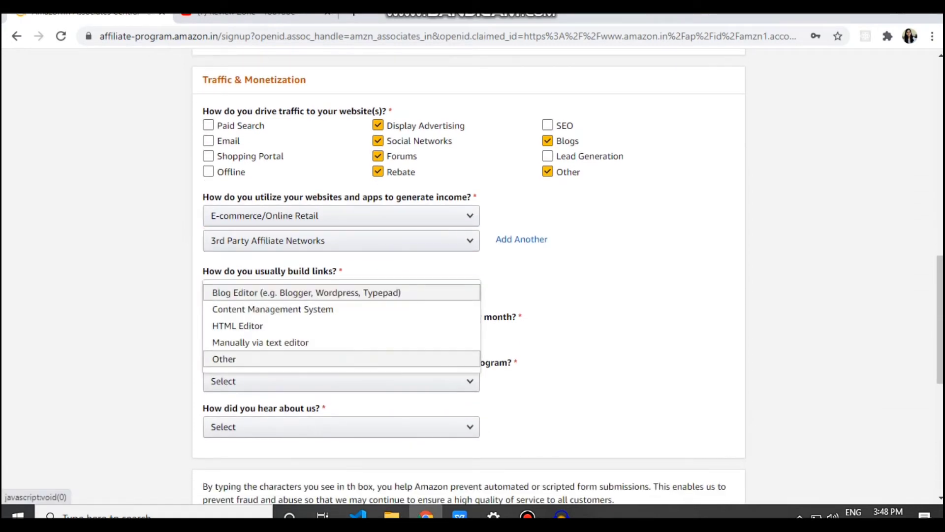
left_click(224, 358)
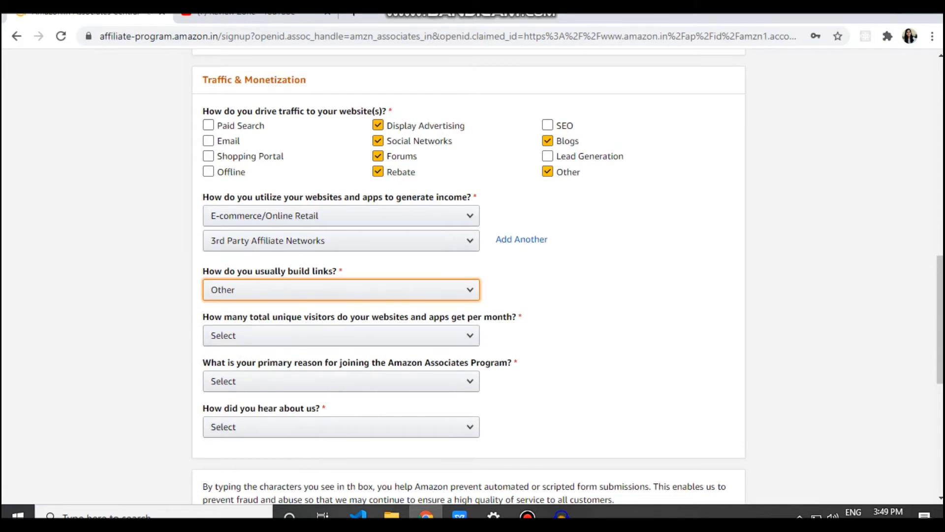
left_click(224, 335)
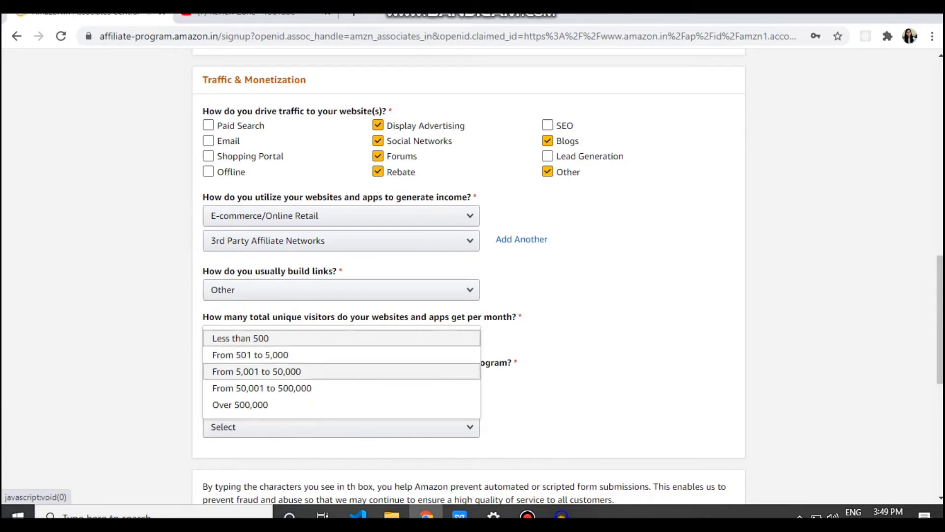
left_click(257, 371)
- Set the primary reason for joining to Useful Content for my Site and the referral source to Online Search
scroll(468, 276, "down", 3)
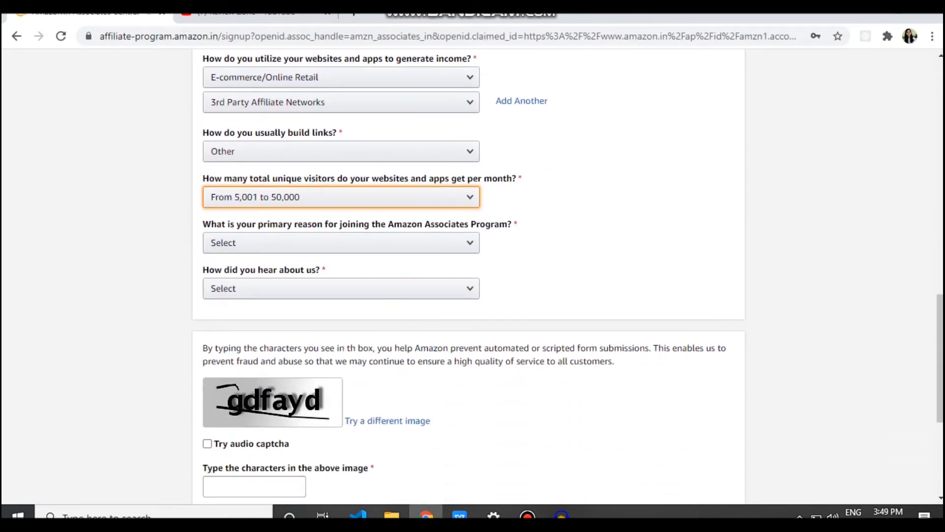
left_click(341, 242)
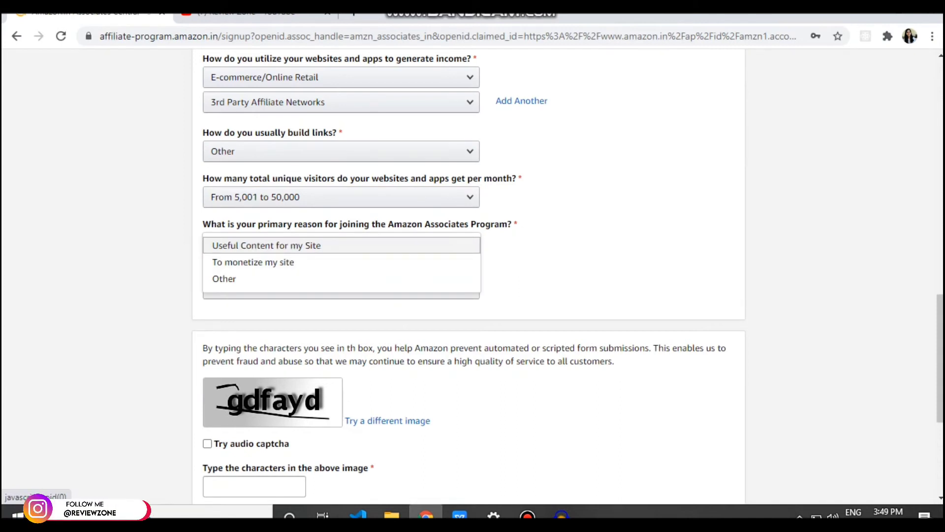
key("Return")
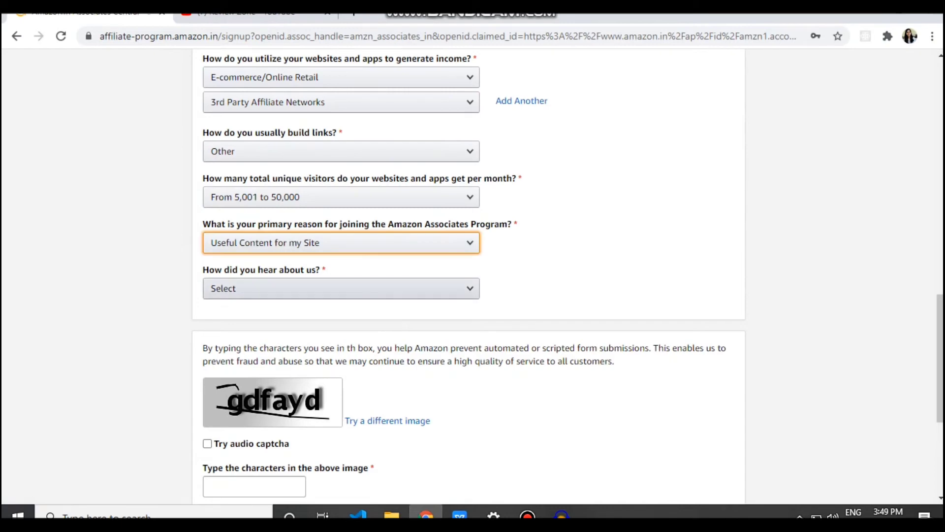
left_click(341, 288)
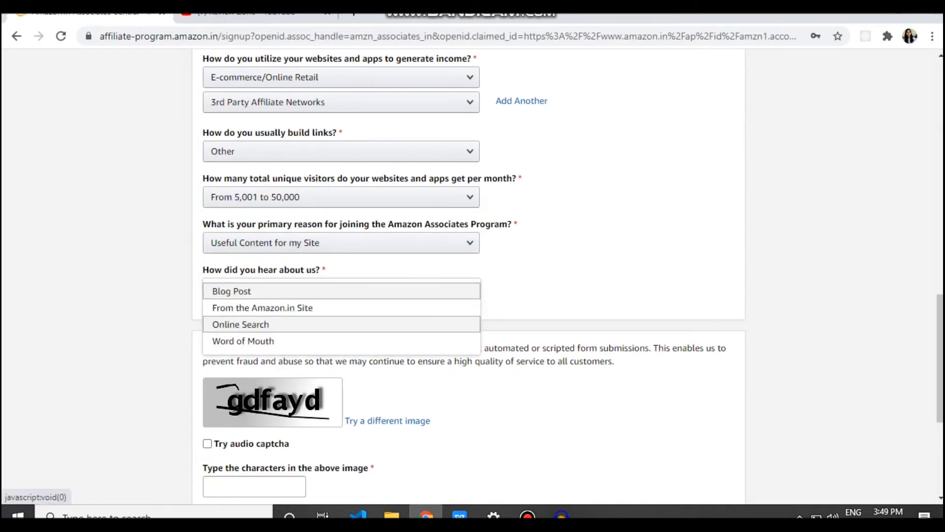
key("Down")
key("Down")
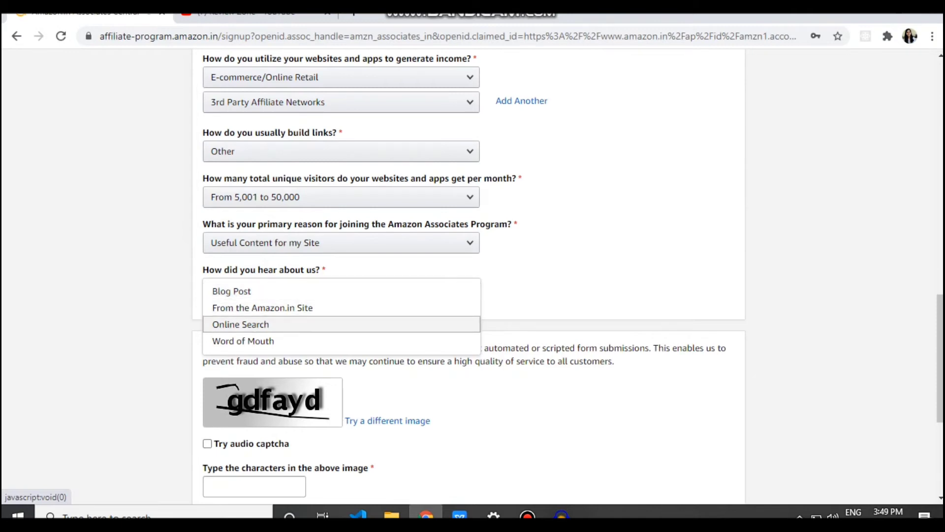
key("Return")
- Enter the captcha characters shown in the image to complete the profile form
scroll(567, 276, "down", 3)
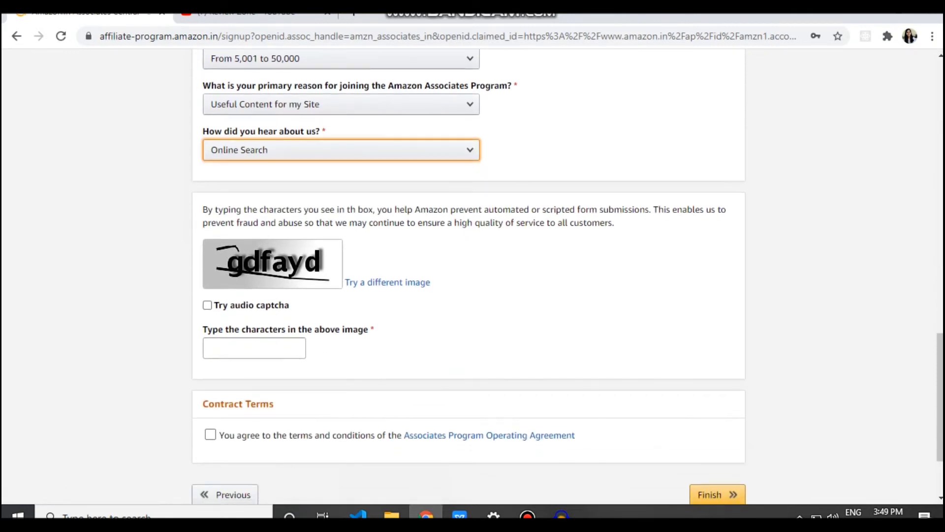
left_click(254, 348)
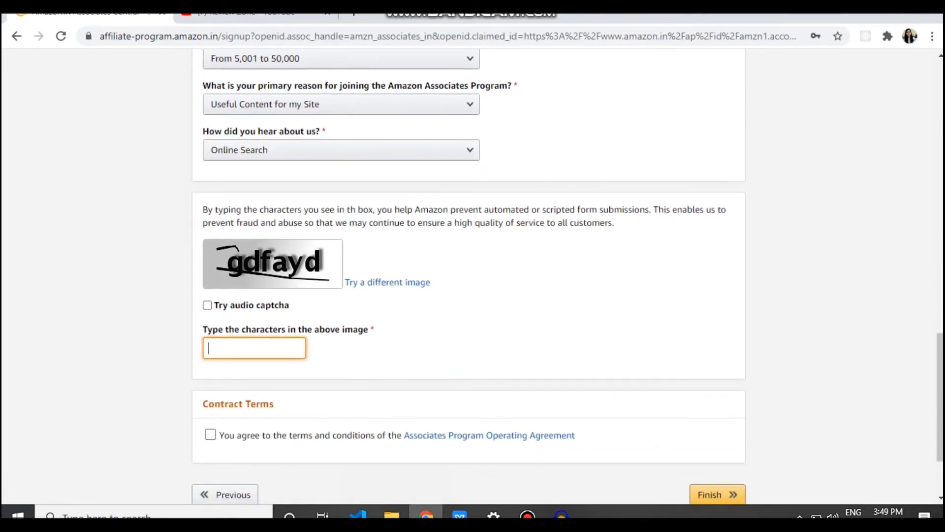
type("g")
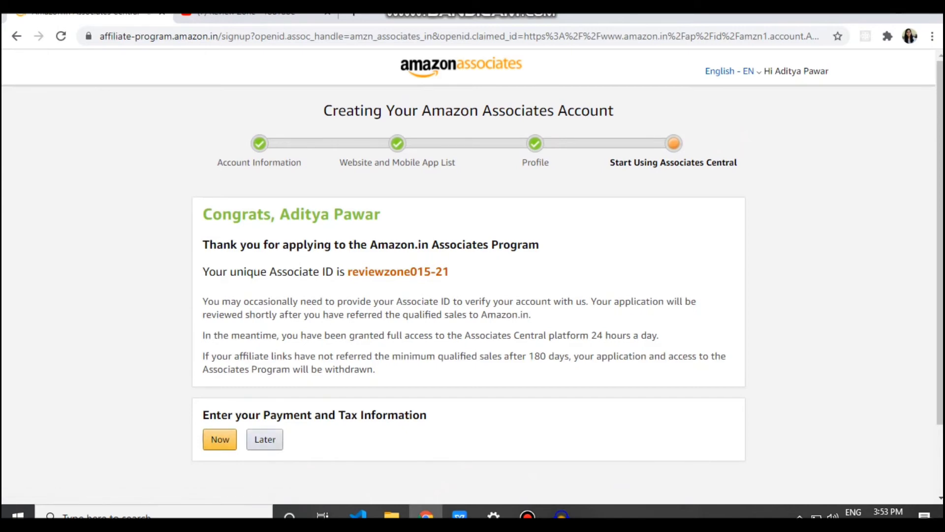
- Postpone entering the payment and tax information and look over the Associates Central home page
left_click(265, 439)
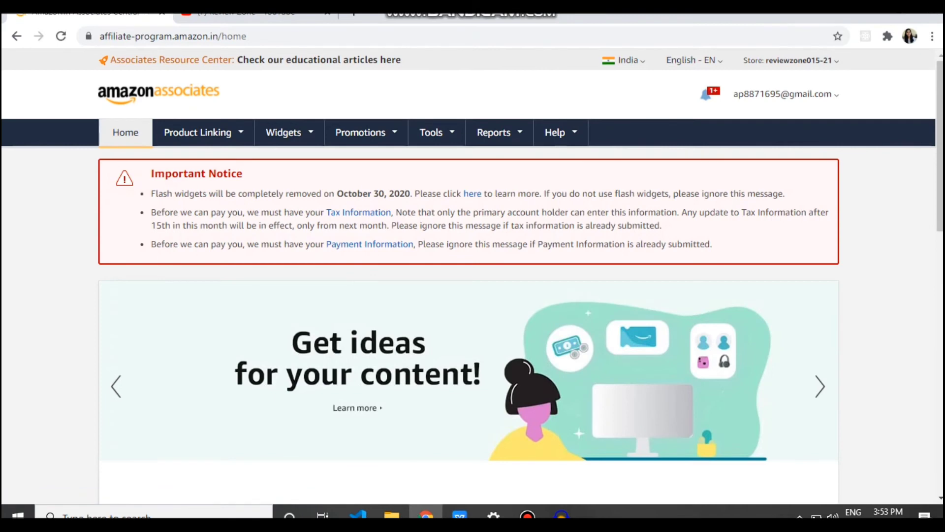
scroll(463, 207, "down", 10)
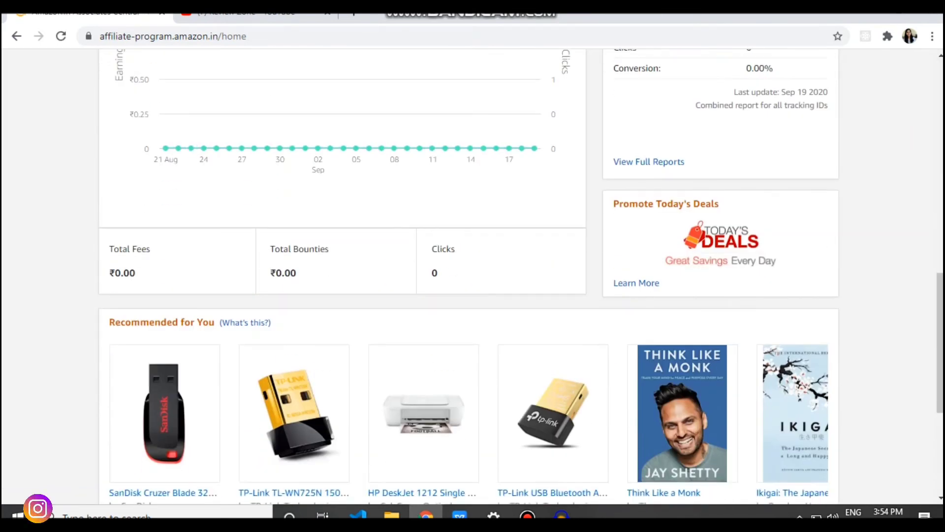
scroll(473, 276, "up", 9)
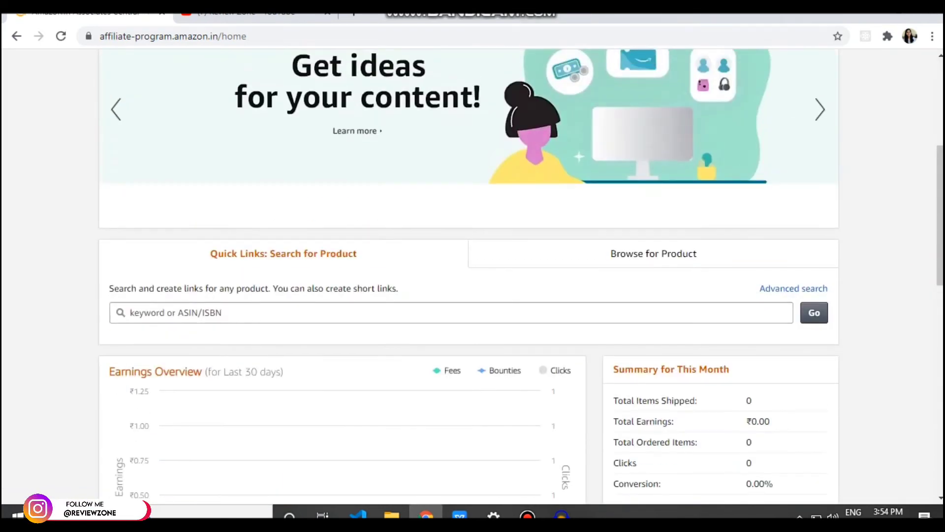
scroll(472, 276, "up", 3)
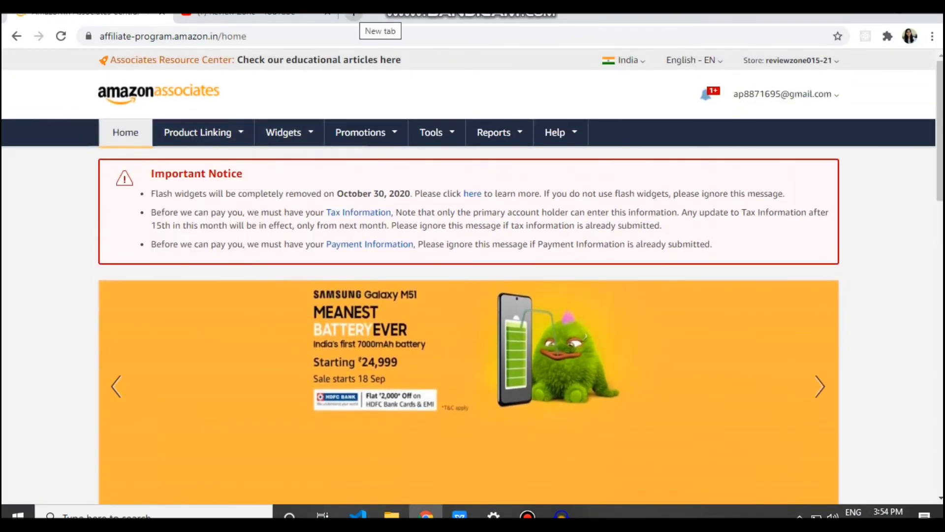
- Open amazon.in in a new browser tab and look over its home page
left_click(354, 14)
type("amazon.in")
key("Return")
scroll(473, 276, "down", 5)
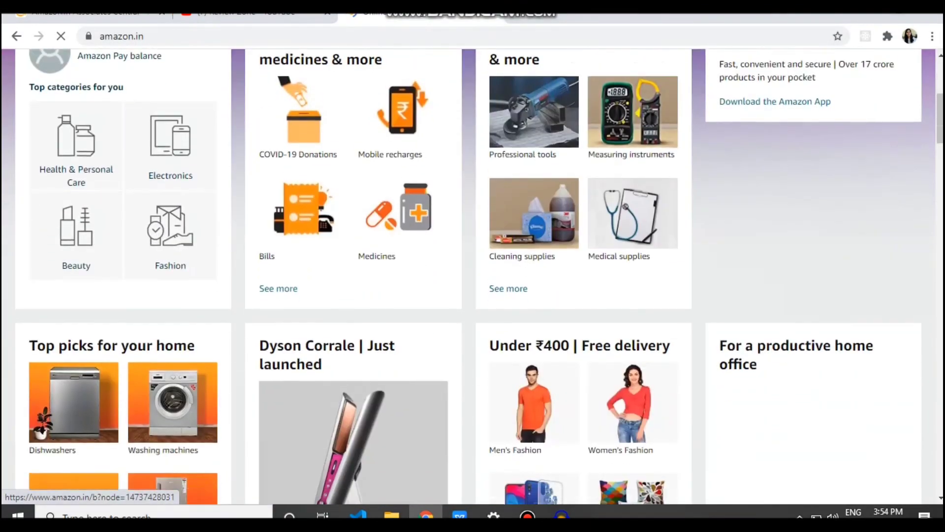
scroll(472, 276, "down", 4)
scroll(472, 276, "up", 10)
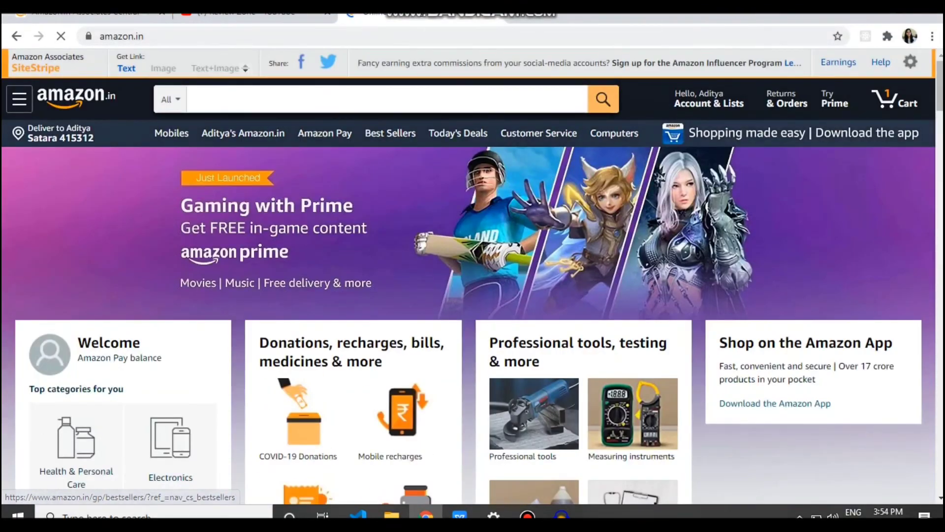
- Search Amazon for headphones and open the OnePlus Bullets Wireless Z in-Ear Bluetooth Earphones product page
left_click(193, 99)
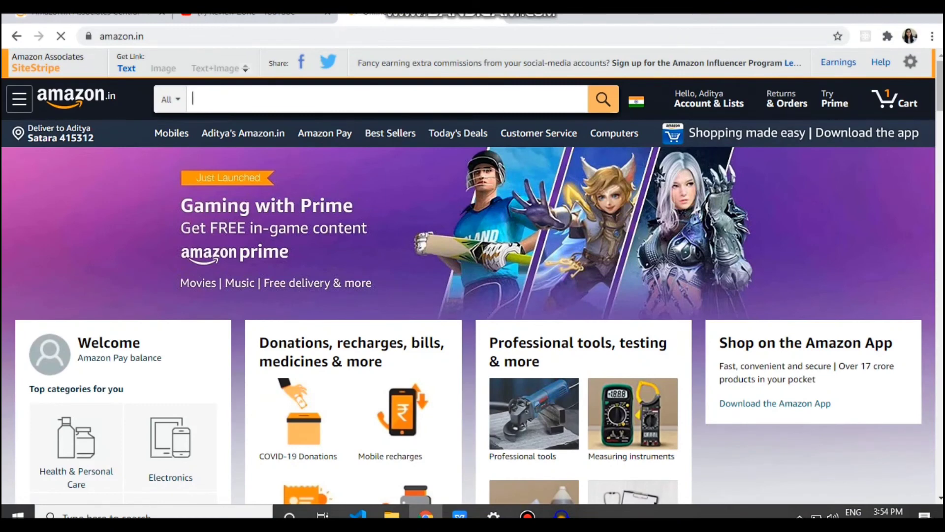
type("HEADPHONE")
key("Return")
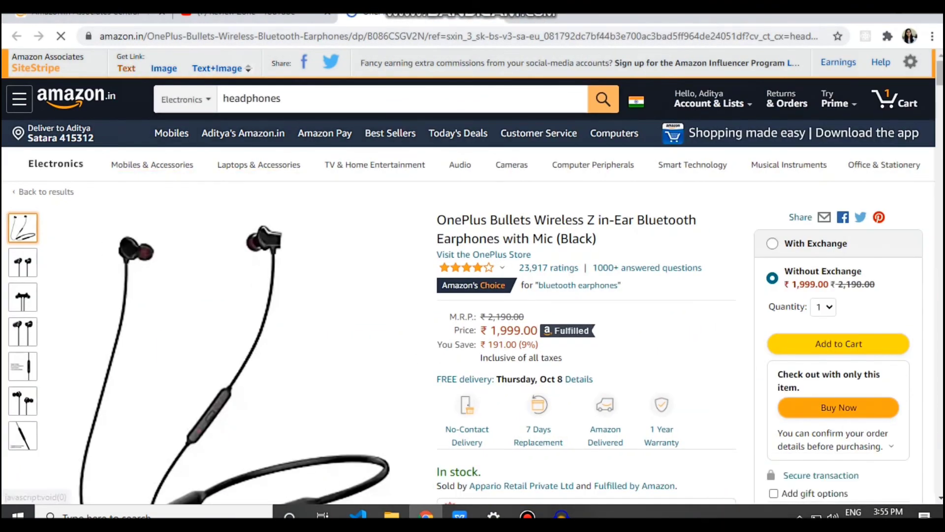
- Generate a SiteStripe text link for the earphones as a Short Link, select its text and close the link window
left_click(126, 68)
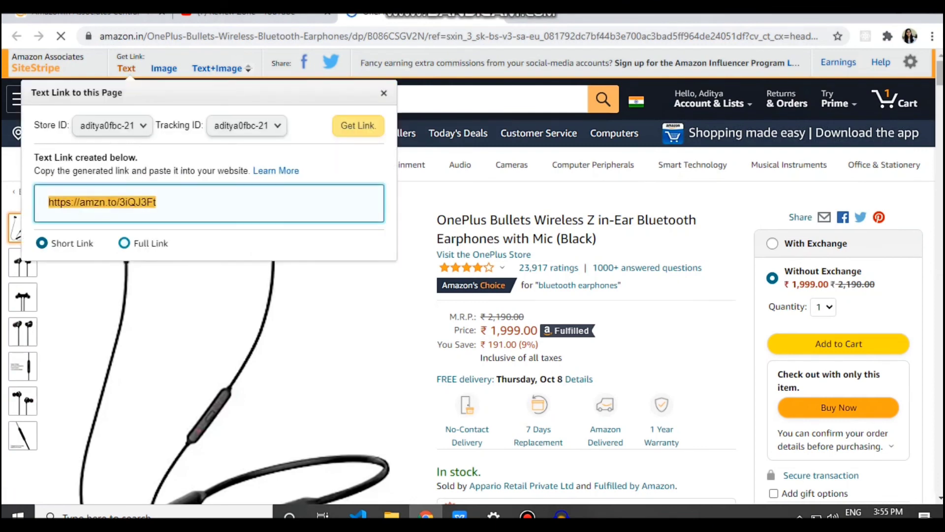
left_click(124, 243)
left_click(42, 243)
left_click_drag(159, 202, 47, 202)
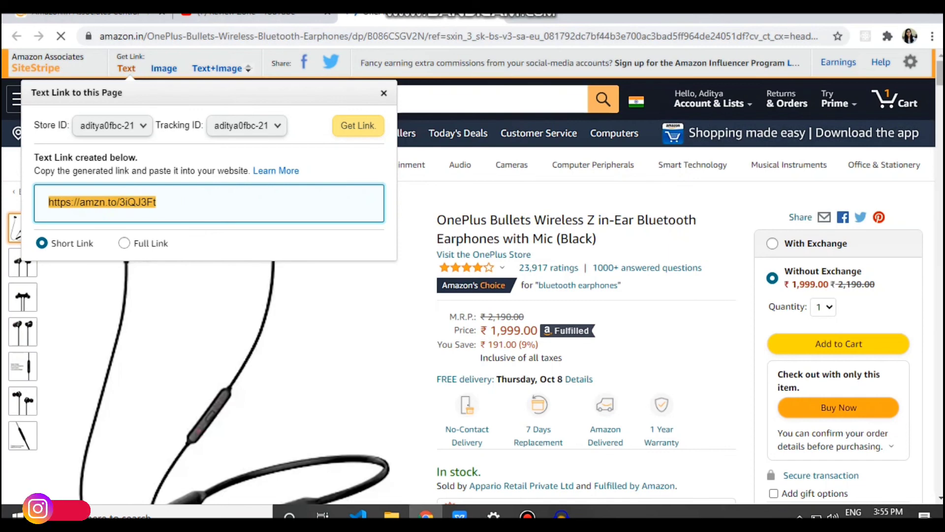
left_click(384, 92)
- Return to the Associates Central home page and examine the Earnings Overview chart and this month's summary
scroll(171, 67, "down", 1)
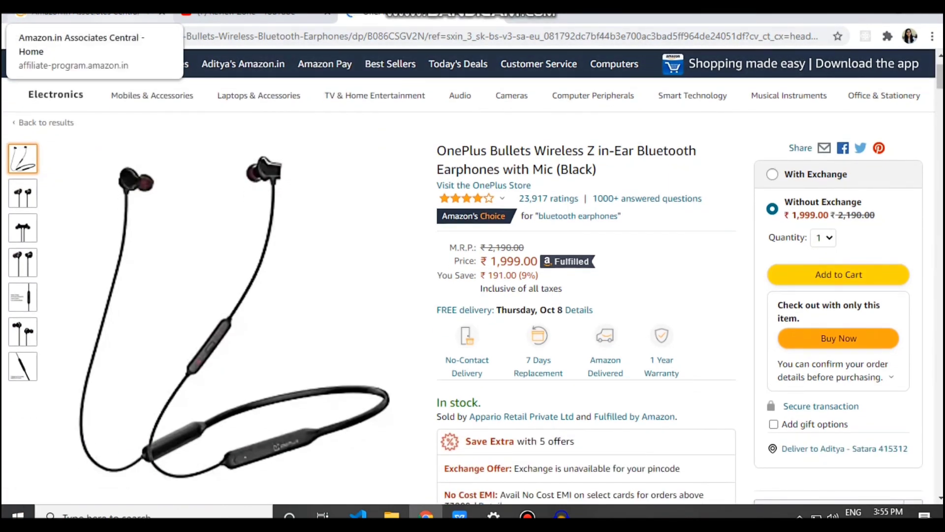
left_click(88, 12)
scroll(472, 275, "down", 6)
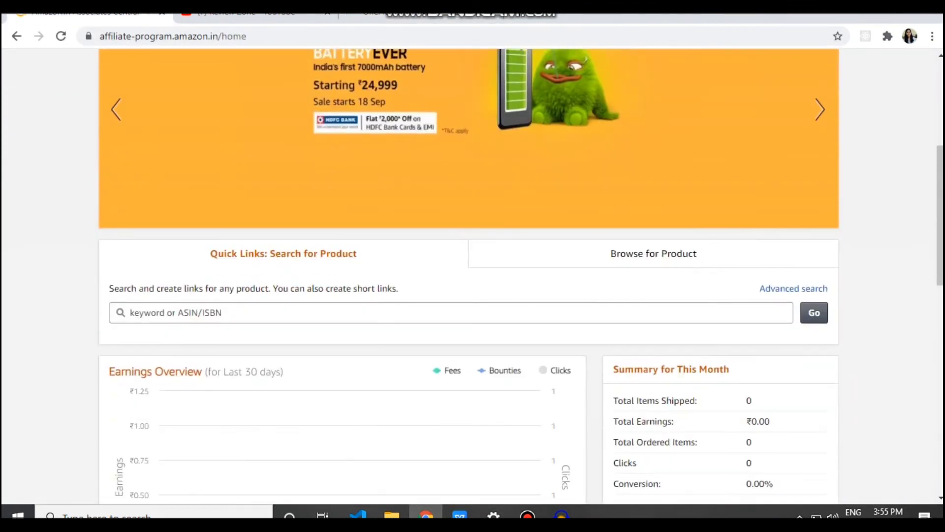
scroll(473, 276, "up", 1)
scroll(472, 276, "down", 2)
scroll(534, 354, "down", 3)
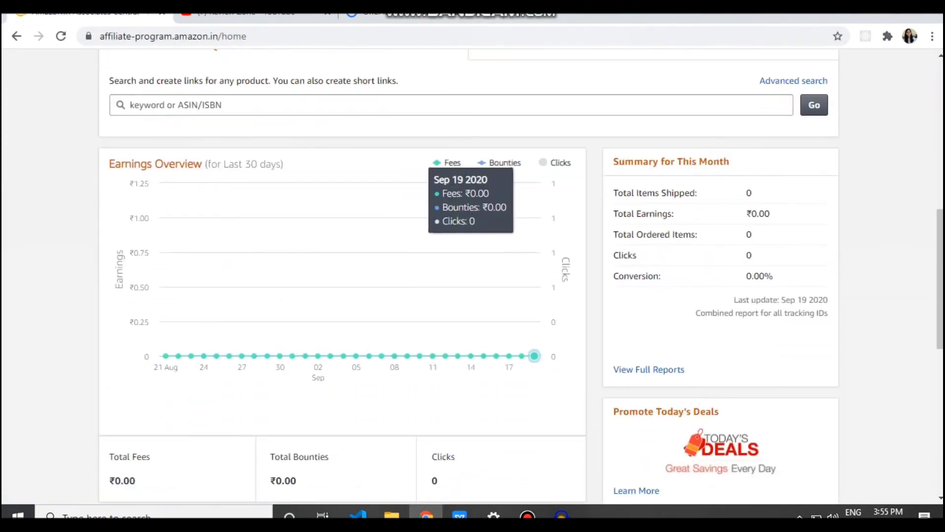